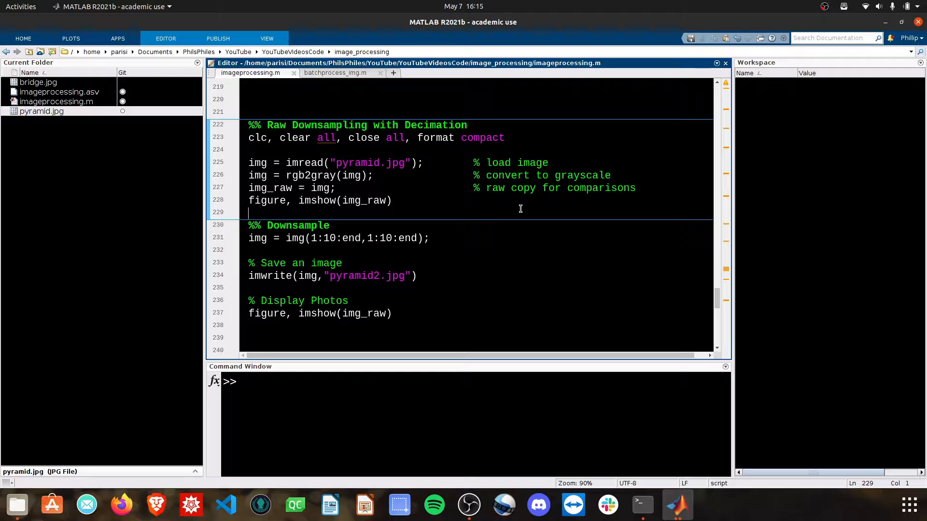
Run the section to load the grayscale pyramid photo into img and img_raw, view it, and close Figure 1
mouse_move(286, 163)
mouse_down()
mouse_move(330, 163)
mouse_move(337, 176)
mouse_up()
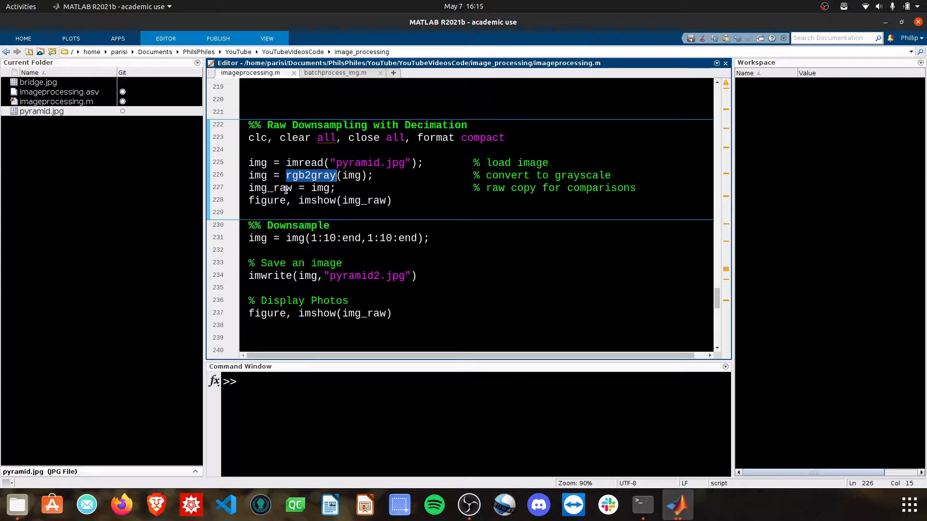
click(280, 211)
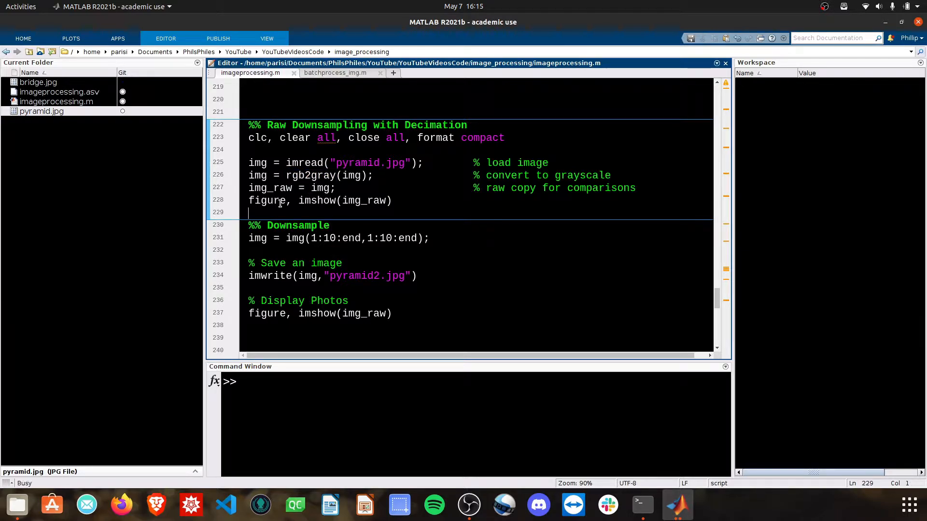
key(ctrl+Return)
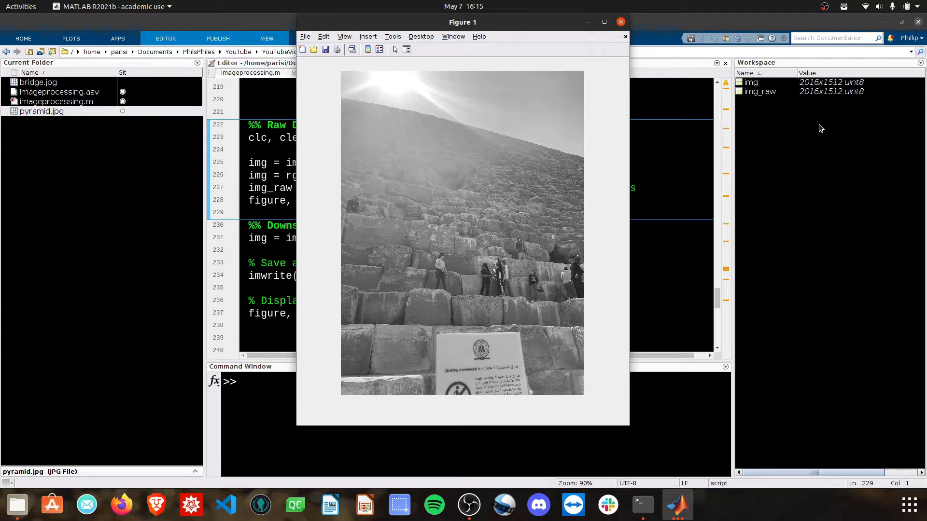
click(659, 215)
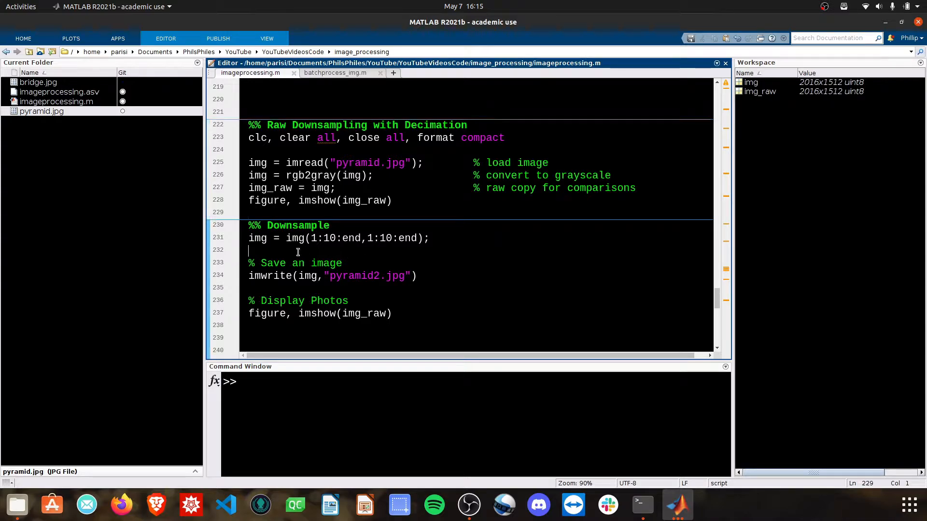
Merge the Downsample heading into the first section and rerun the merged section
click(263, 226)
key(BackSpace)
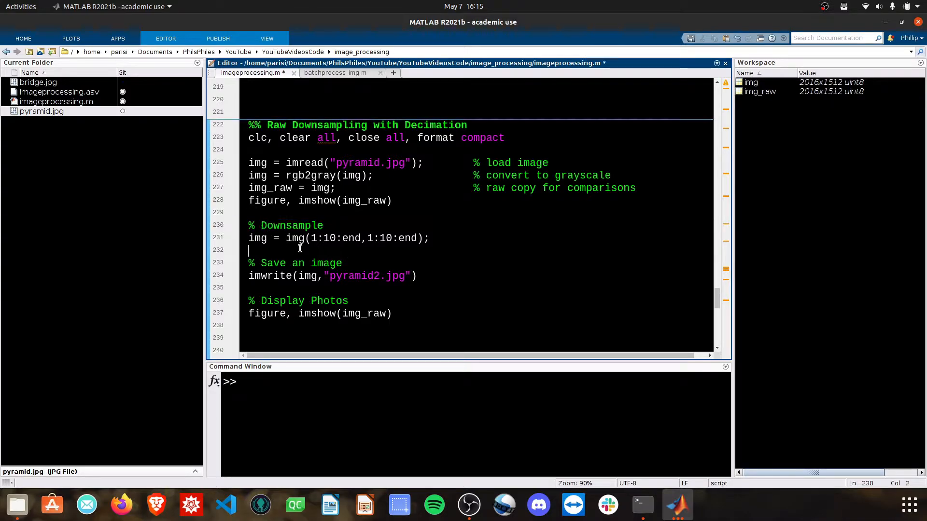
click(299, 251)
double_click(293, 238)
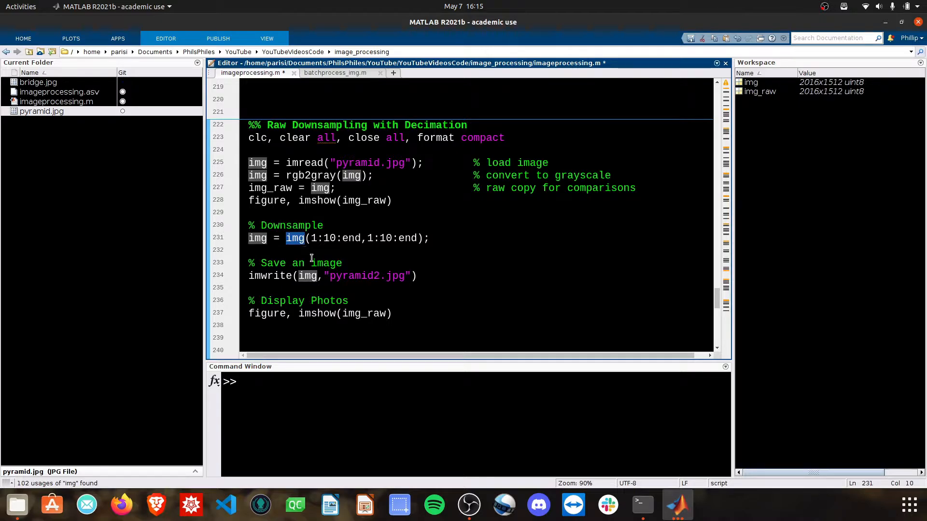
key(ctrl+Return)
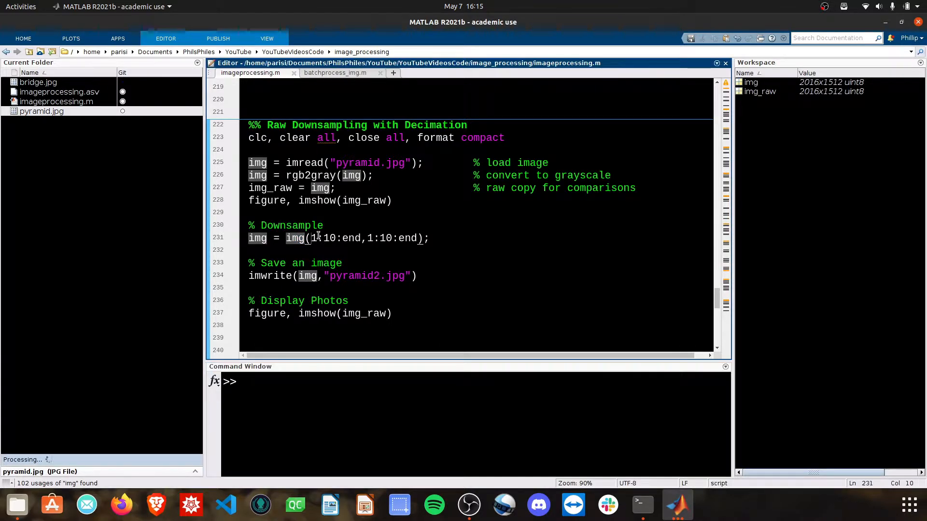
Evaluate 1:10:100 in the Command Window to show the sequence 1, 11, … 91
drag(312, 238, 360, 238)
click(306, 392)
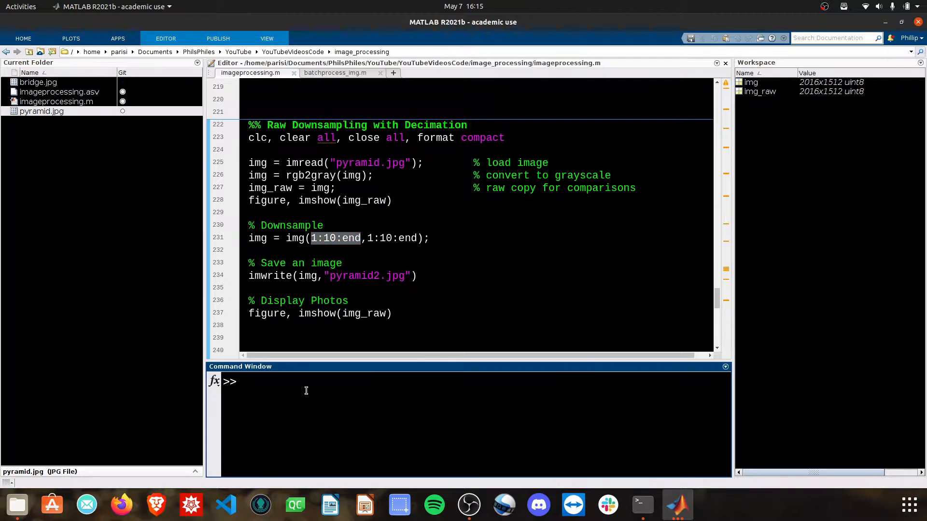
text(1:10:100)
key(Return)
drag(259, 409, 628, 409)
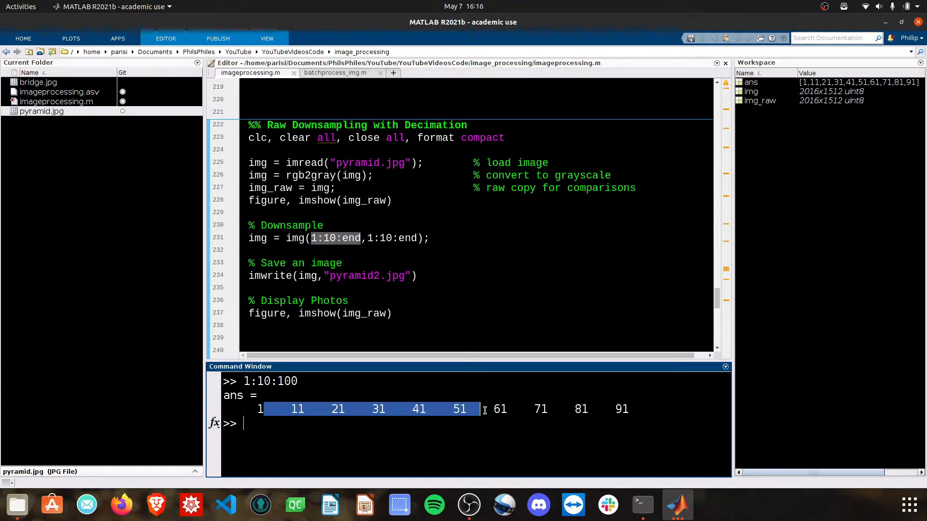
Review the 1:10:end row and column indices against img's 2016×1512 size
click(348, 238)
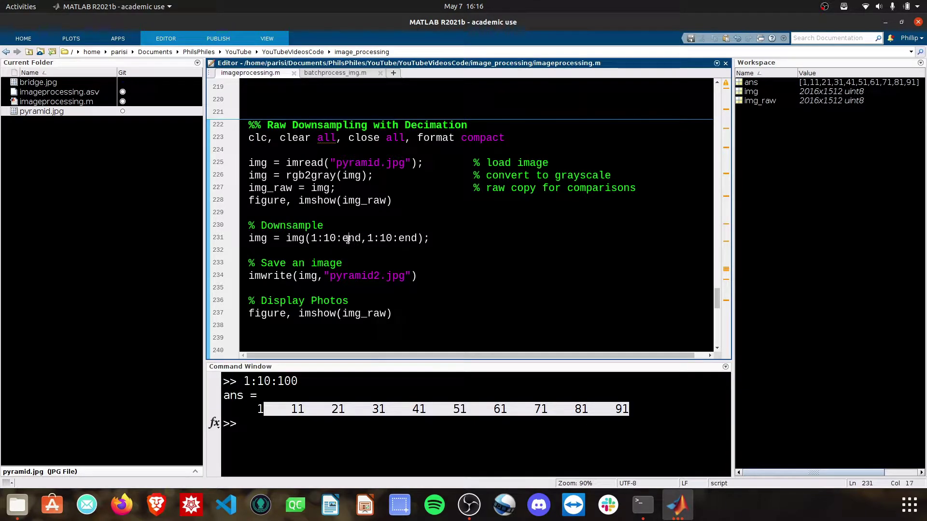
click(802, 91)
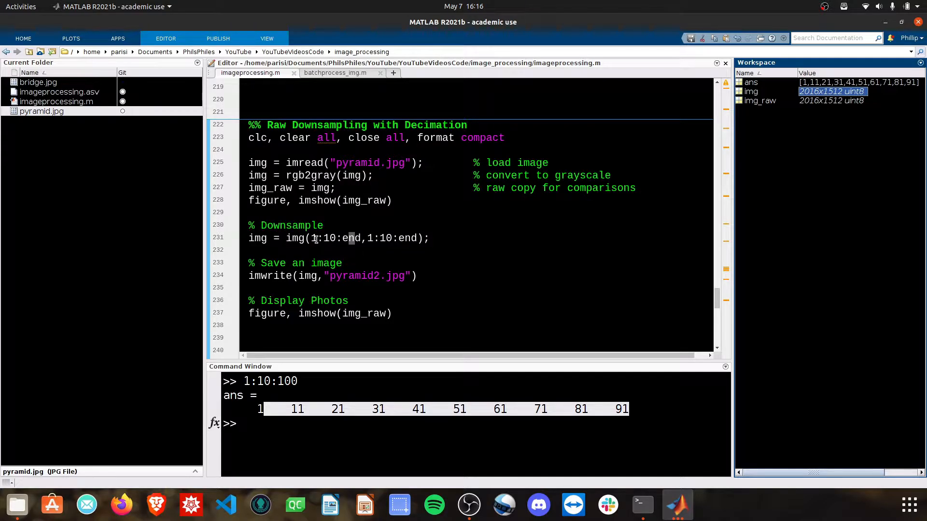
drag(311, 237, 363, 238)
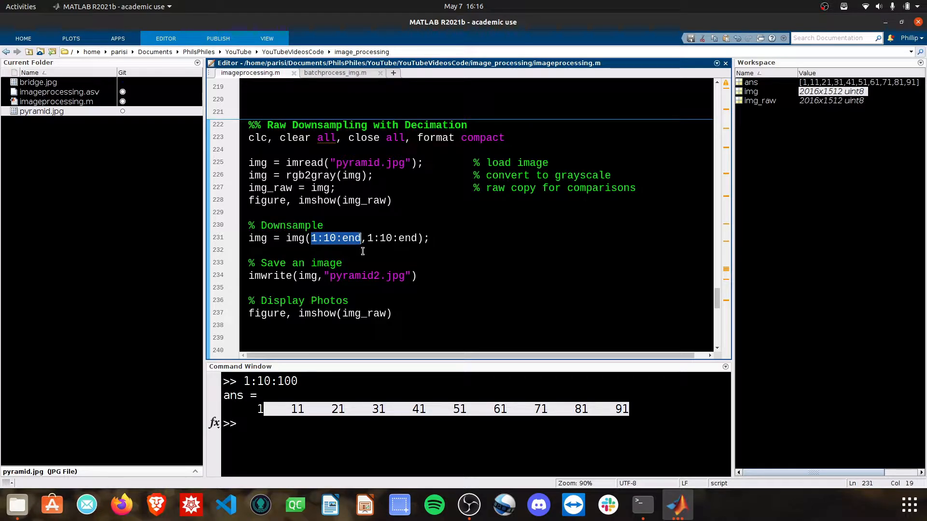
click(366, 238)
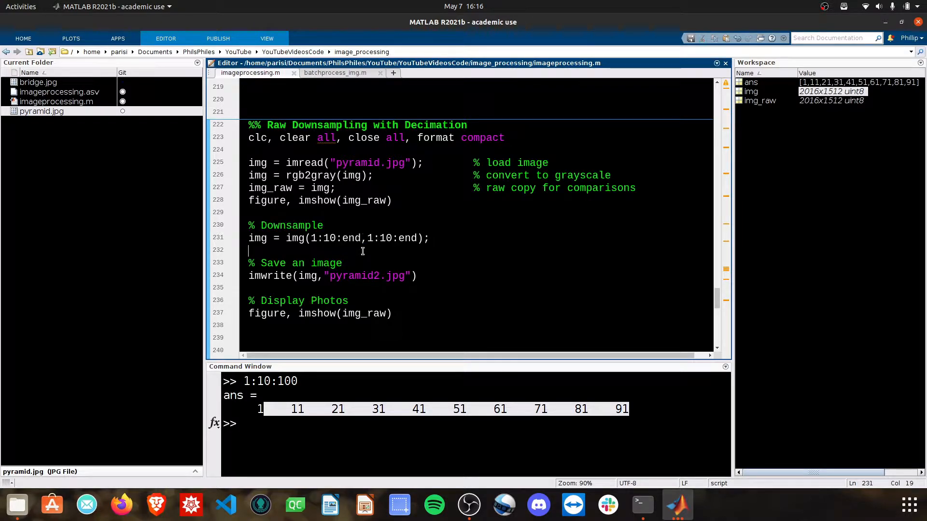
drag(368, 239, 417, 240)
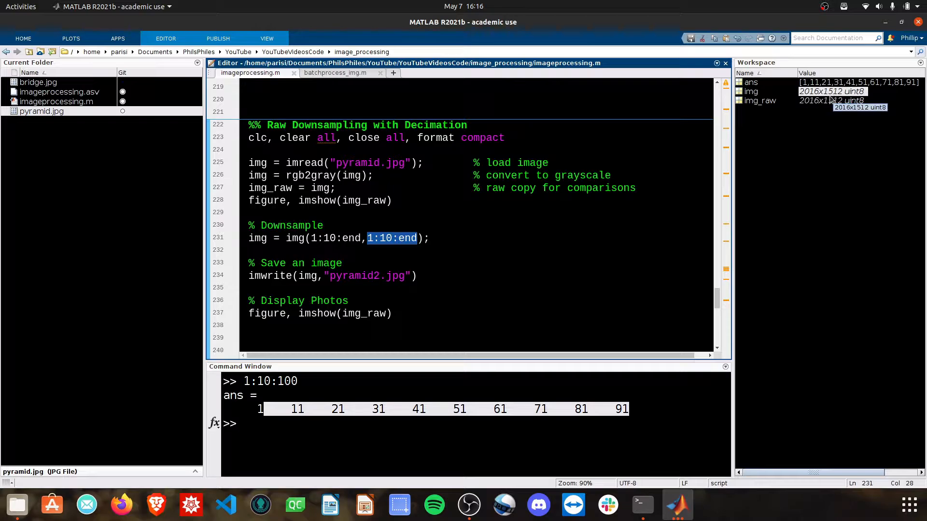
Review the reassignment of img and the imwrite save call in the script
double_click(293, 238)
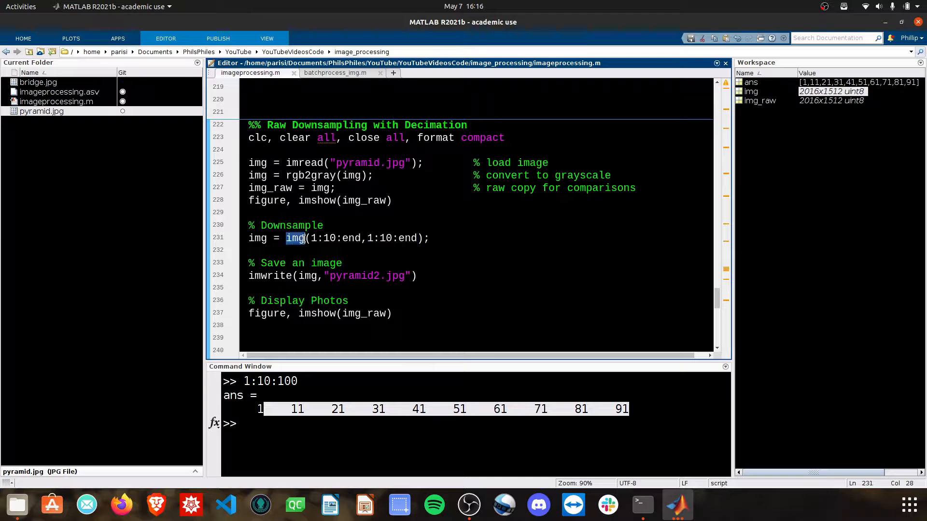
click(315, 248)
click(288, 435)
double_click(257, 238)
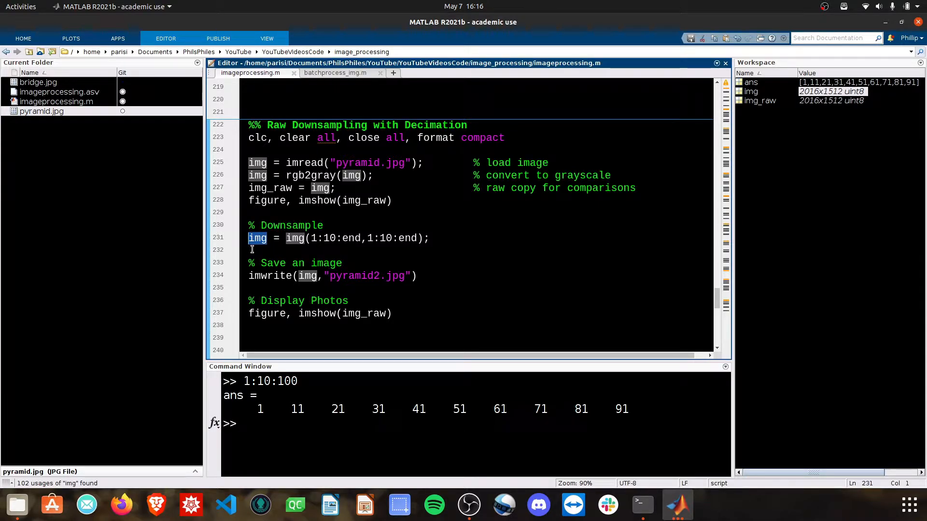
drag(249, 276, 416, 275)
Append ', figure, imshow(img)' to the Display Photos line after imshow(img_raw)
click(419, 275)
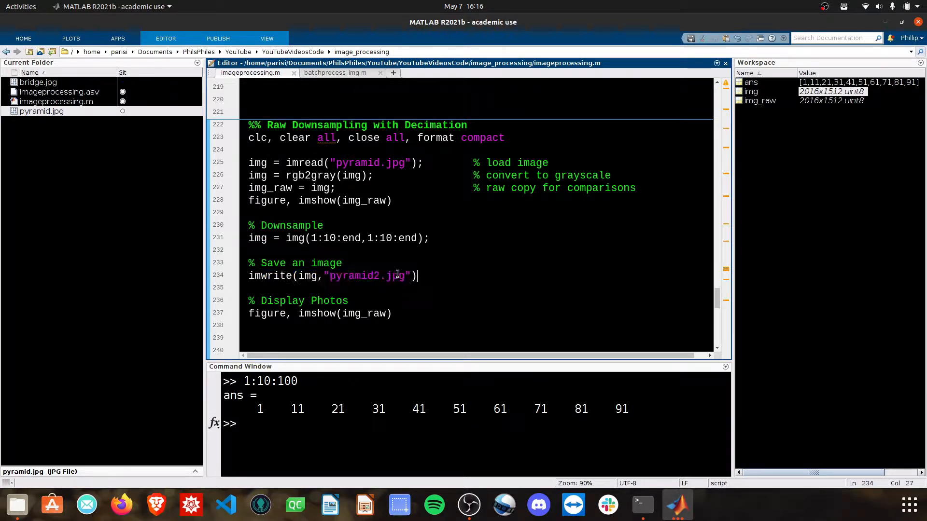
click(409, 314)
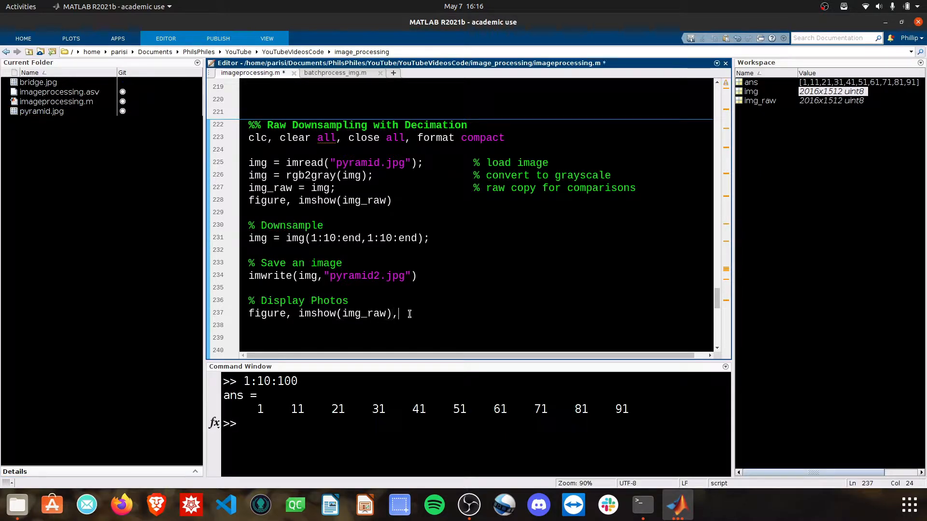
text(, imshow()
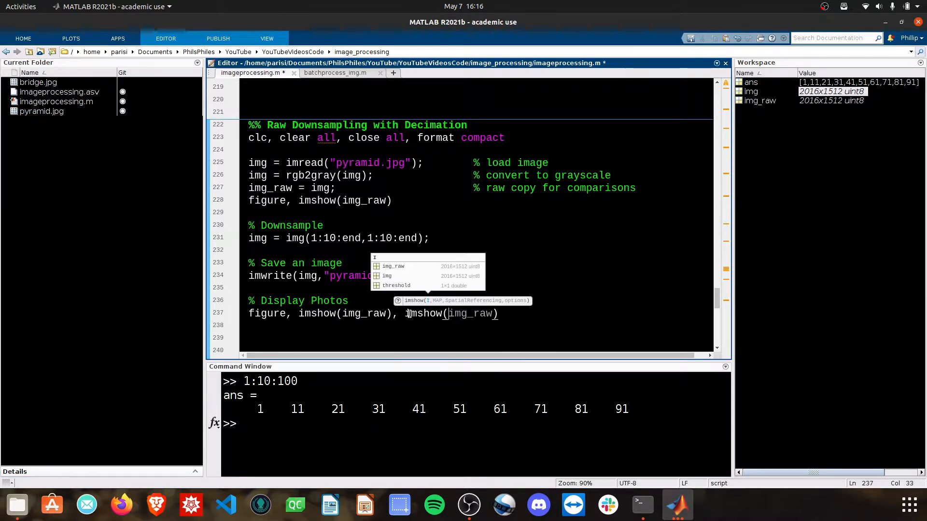
text(img_raw), )
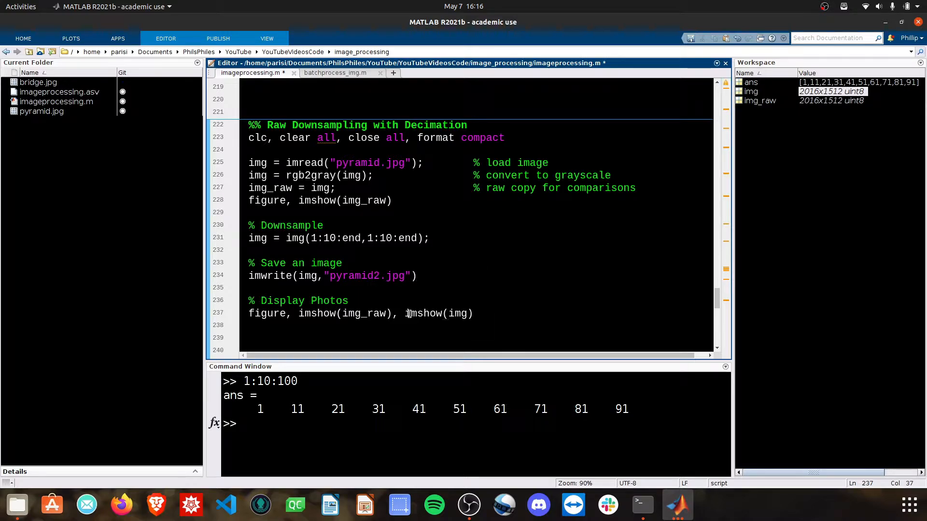
text(figure,)
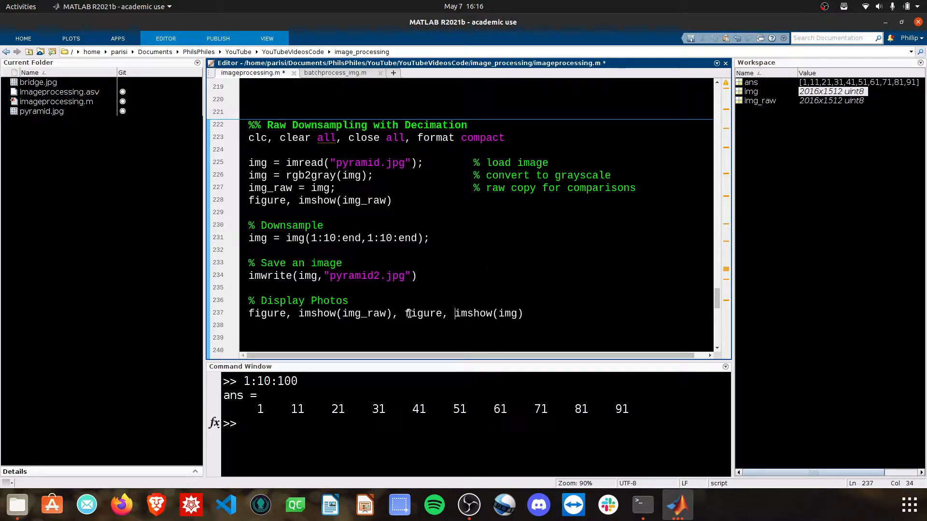
Run the section, tile the original and downsampled figures side by side, then close Figure 3
key(ctrl+Return)
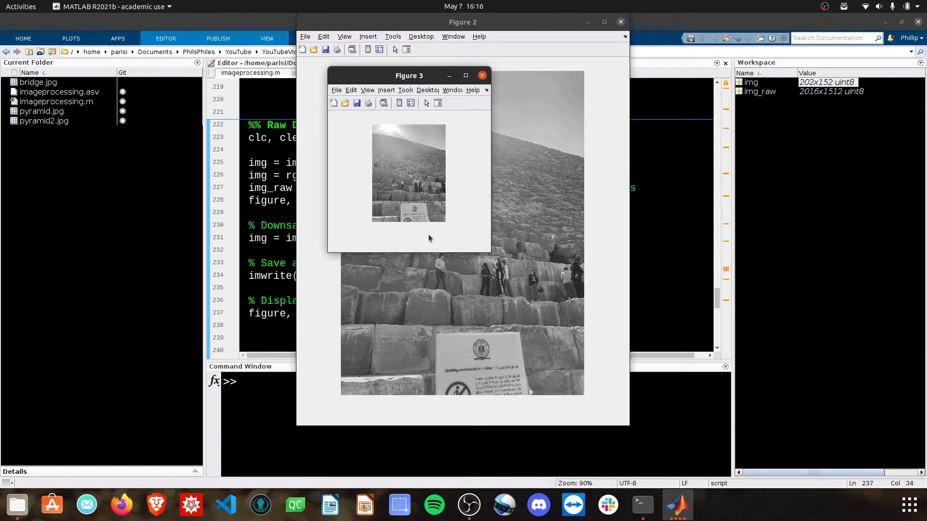
mouse_move(376, 76)
mouse_down()
mouse_move(643, 43)
mouse_move(693, 118)
mouse_up()
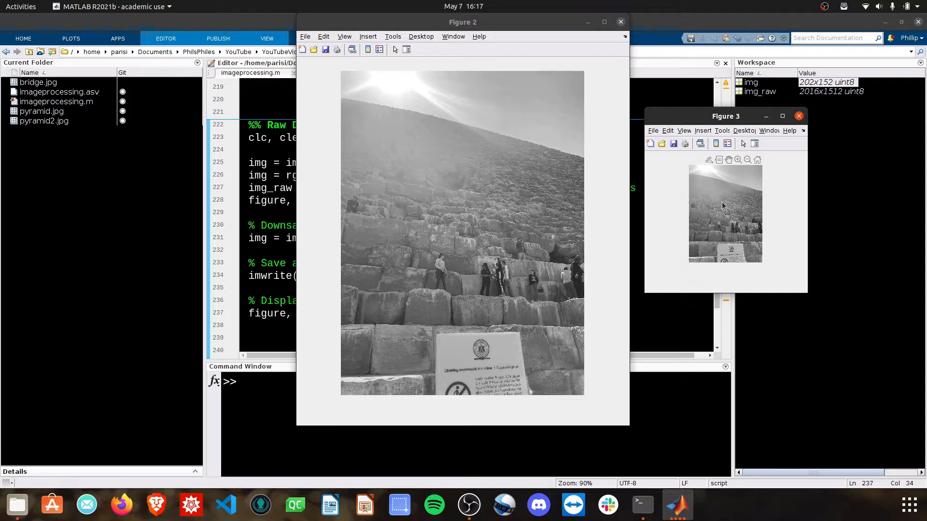
mouse_move(725, 213)
mouse_move(513, 24)
mouse_down()
mouse_move(298, 48)
mouse_move(347, 53)
mouse_move(376, 43)
mouse_up()
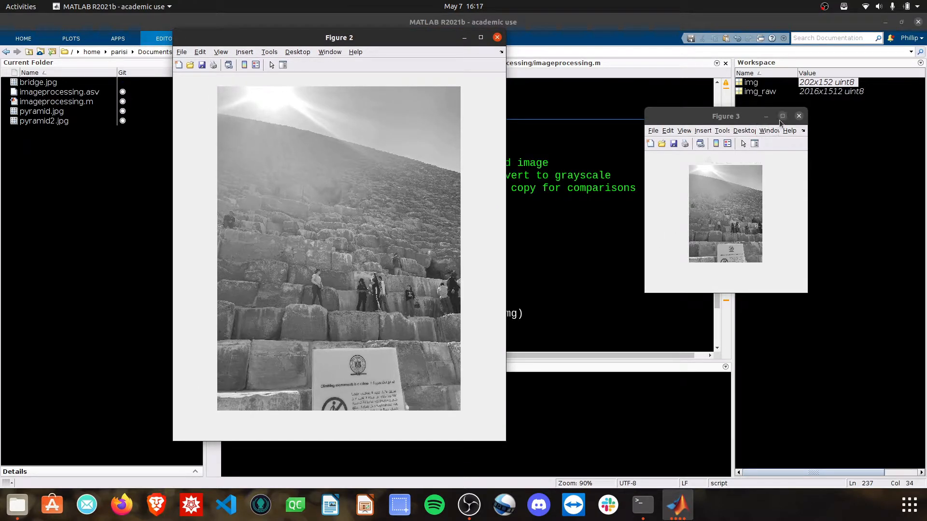
key(super+Left)
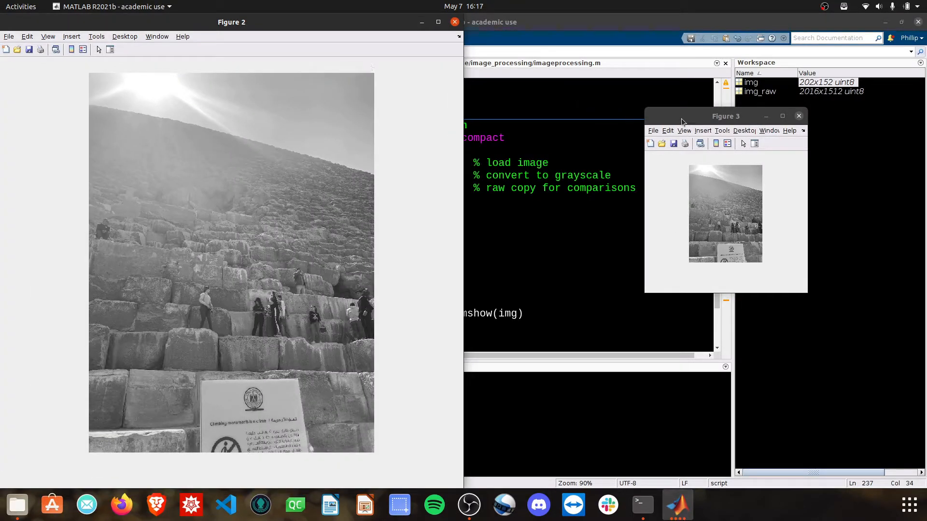
key(super+Right)
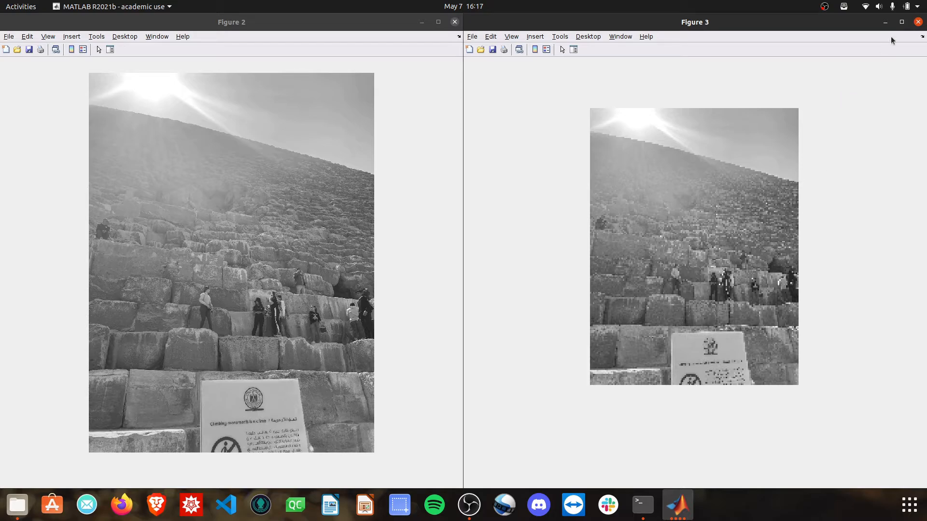
click(887, 23)
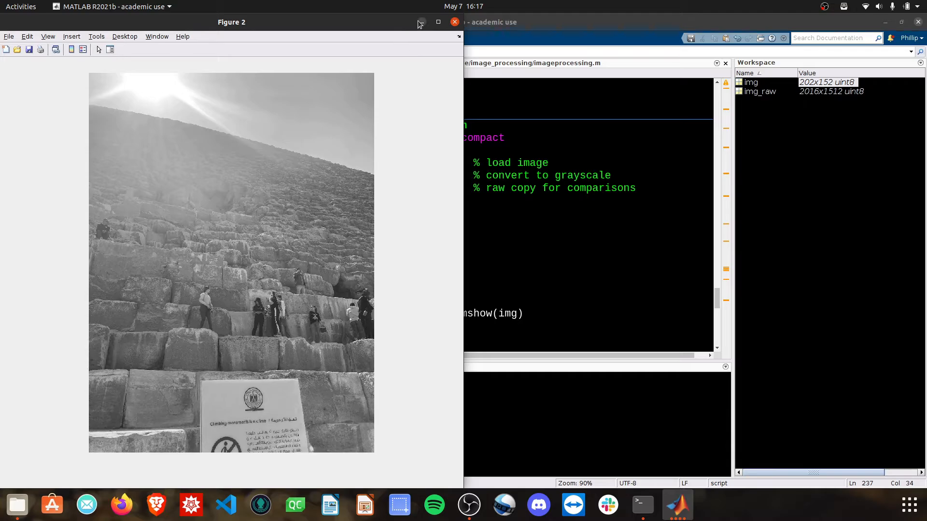
Close Figure 2 and review the blur mask, filter, and downsampling lines in the script
click(421, 23)
click(403, 220)
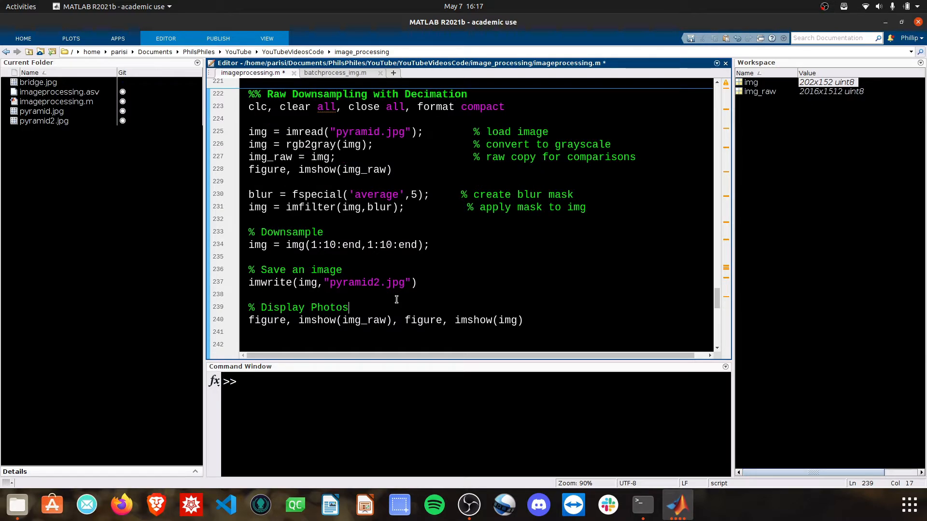
drag(250, 194, 587, 208)
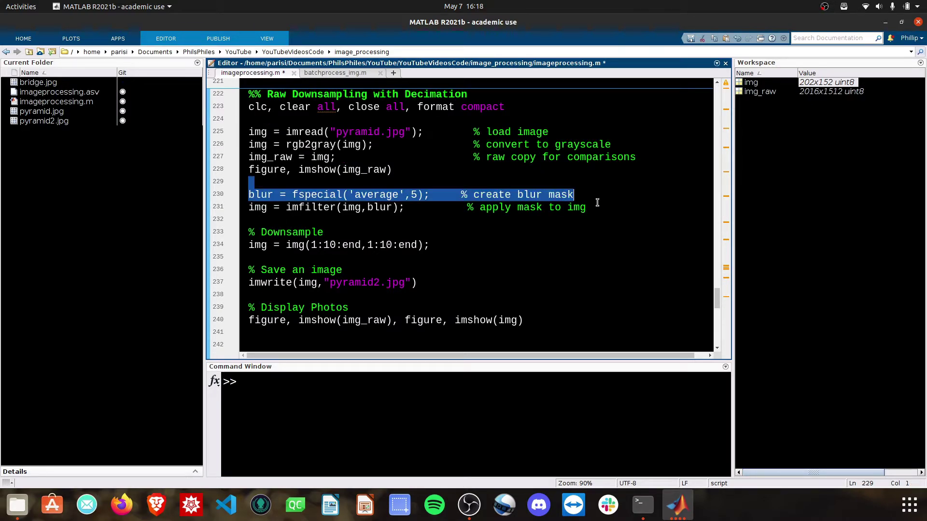
click(570, 227)
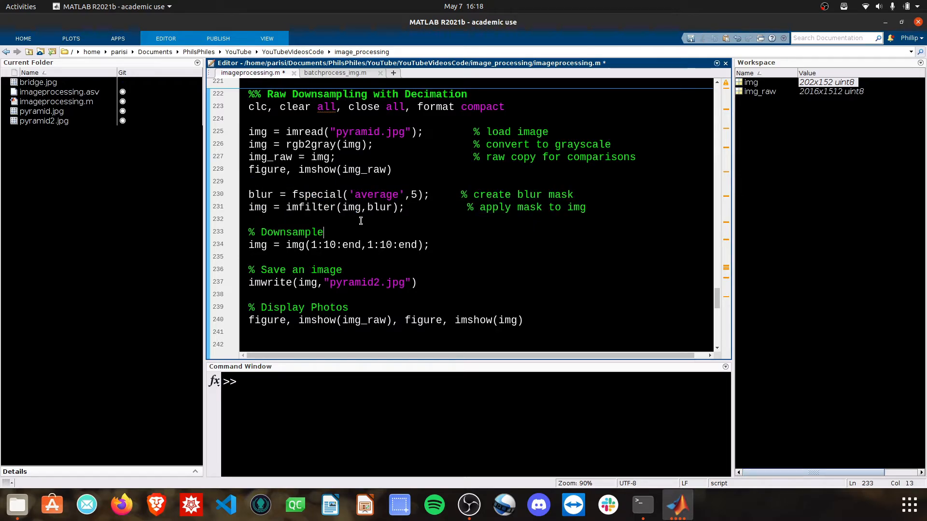
click(361, 221)
click(257, 207)
click(276, 220)
drag(276, 219, 435, 245)
click(426, 258)
Comment out the imwrite line and the early imshow(img_raw) line, checking the saved pyramid2.jpg
drag(392, 283, 267, 283)
click(267, 259)
click(250, 281)
text(%)
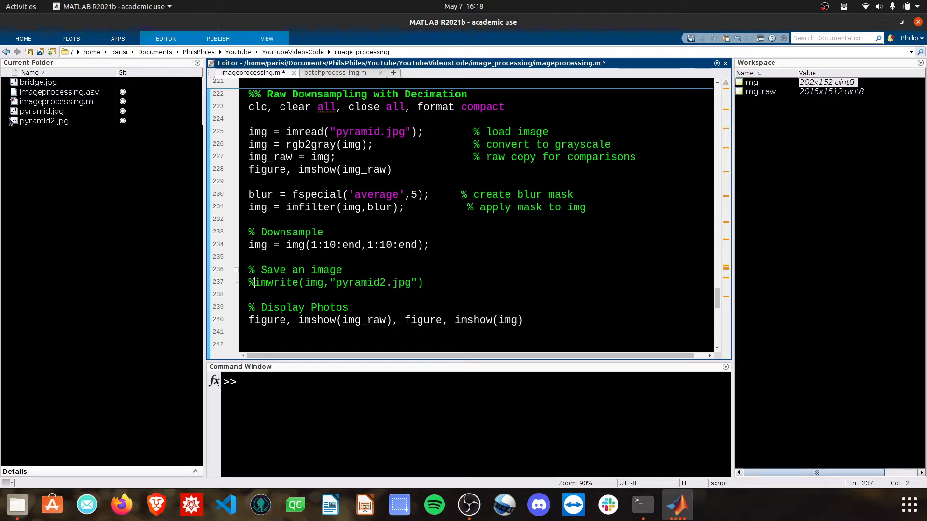
click(42, 121)
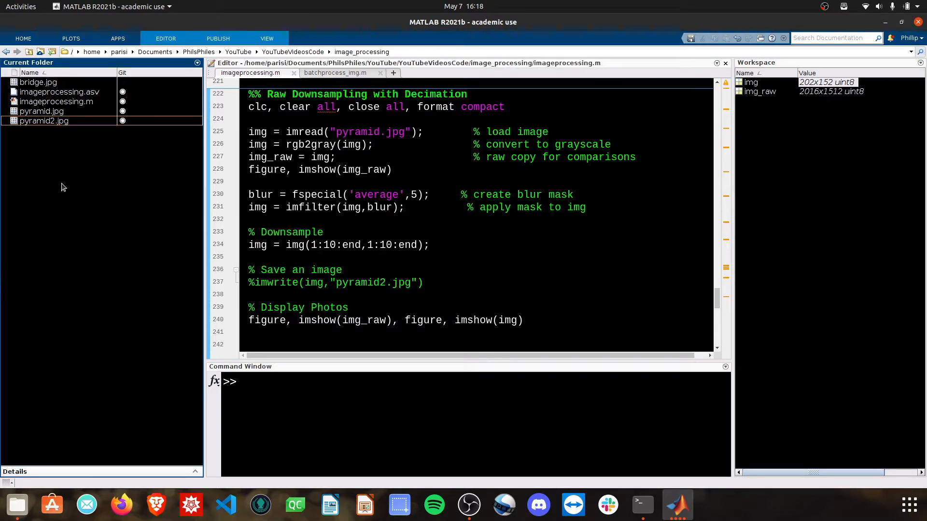
click(270, 291)
drag(249, 295, 523, 321)
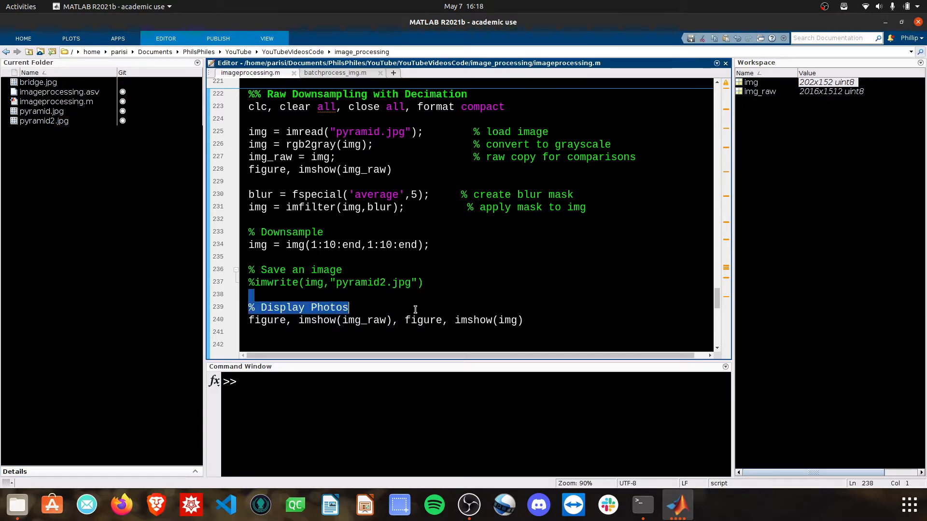
key(F9)
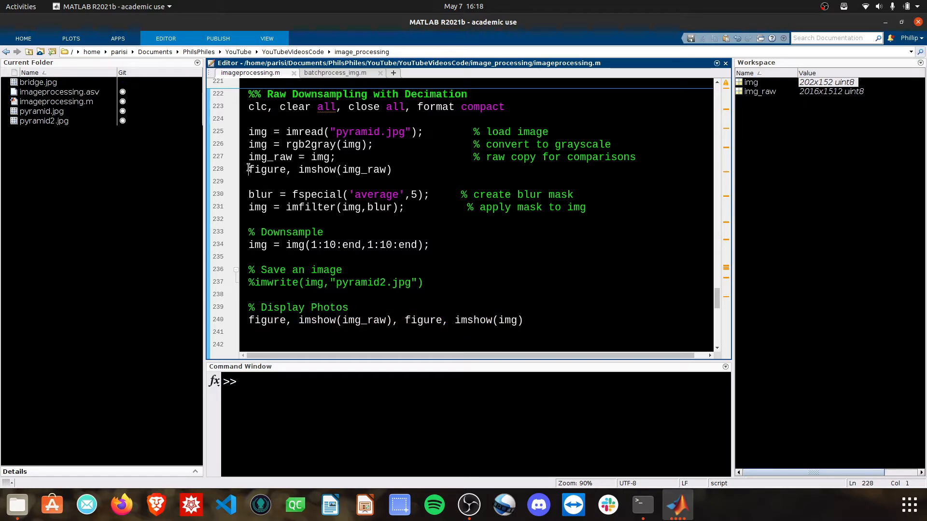
text(%)
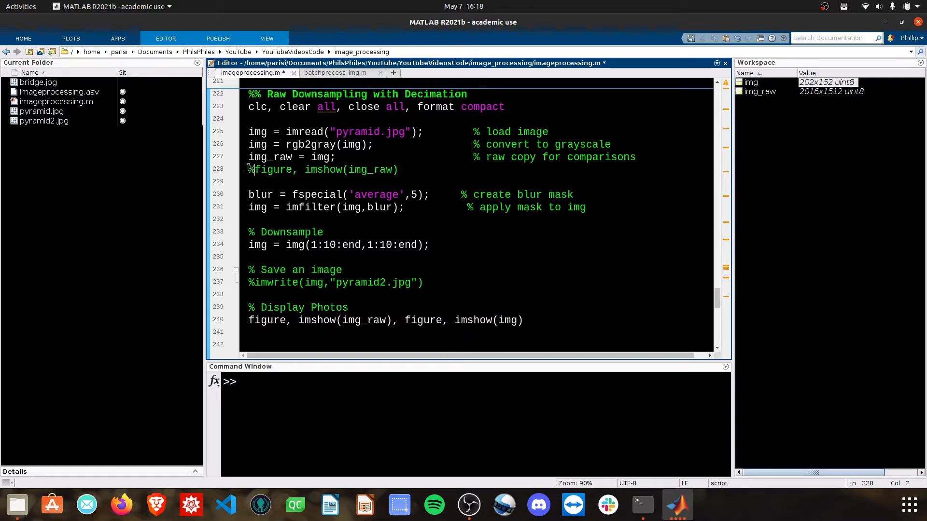
Run the section and place the downsampled figure right and the original figure left
key(ctrl+Return)
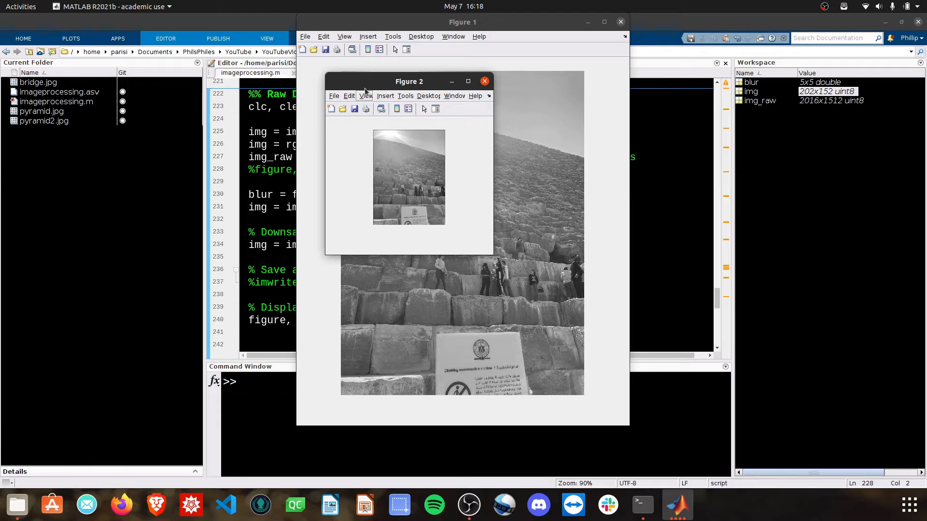
mouse_move(366, 81)
mouse_down()
mouse_move(892, 76)
mouse_move(923, 172)
mouse_up()
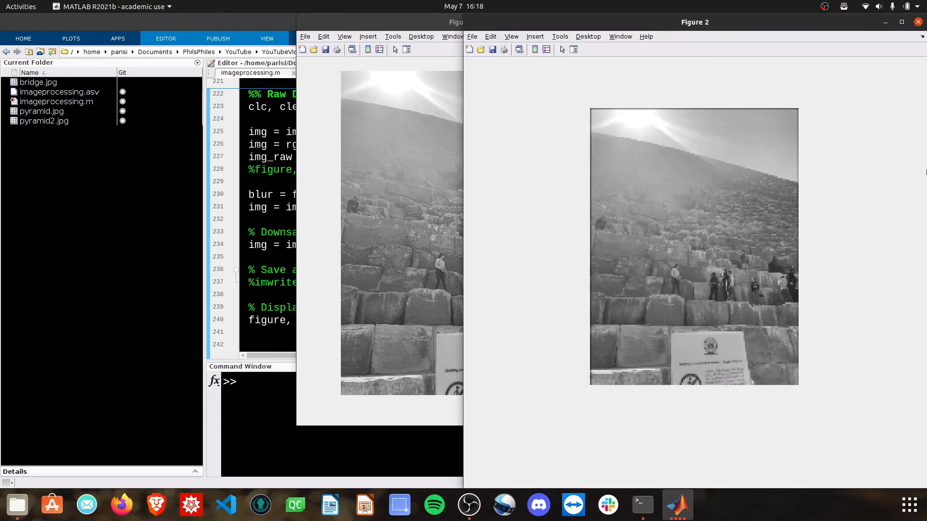
drag(394, 23, 3, 173)
mouse_move(725, 326)
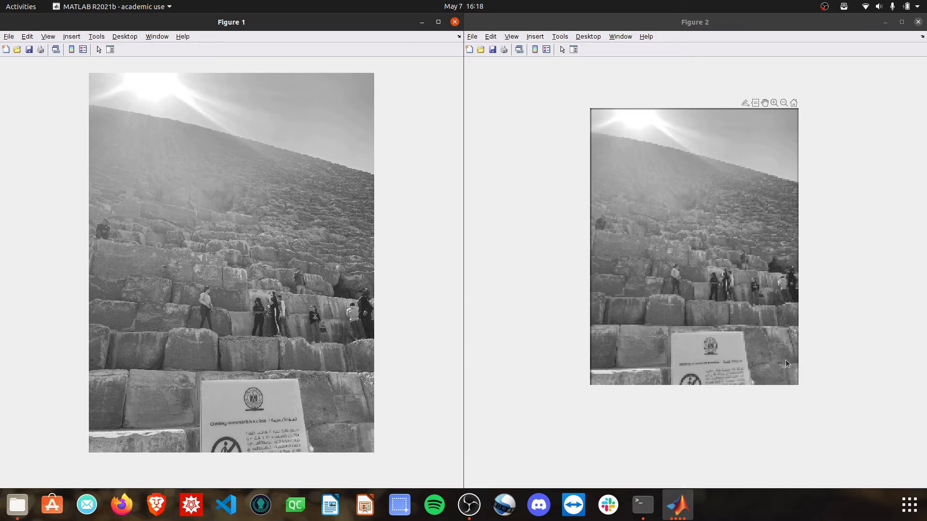
Close both figures and locate the two 10 step values in img(1:10:end,1:10:end)
click(881, 24)
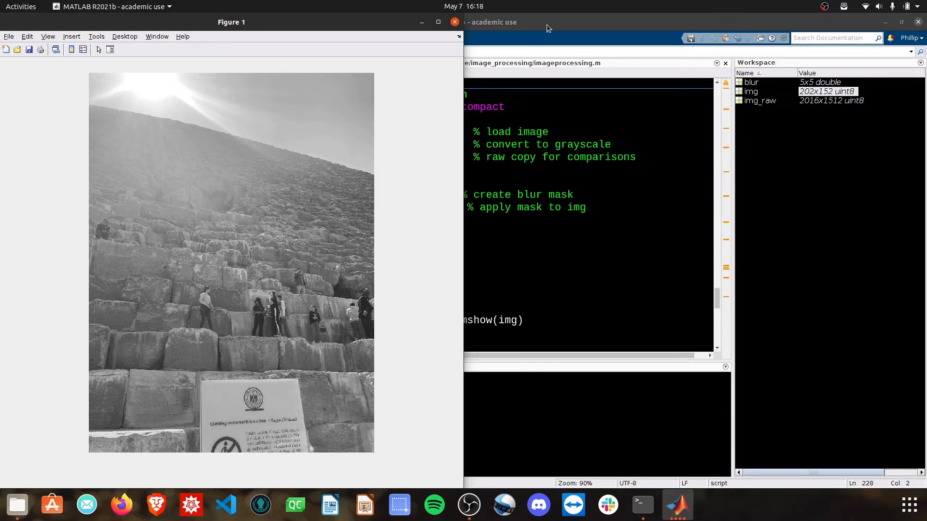
click(421, 22)
double_click(327, 245)
double_click(388, 245)
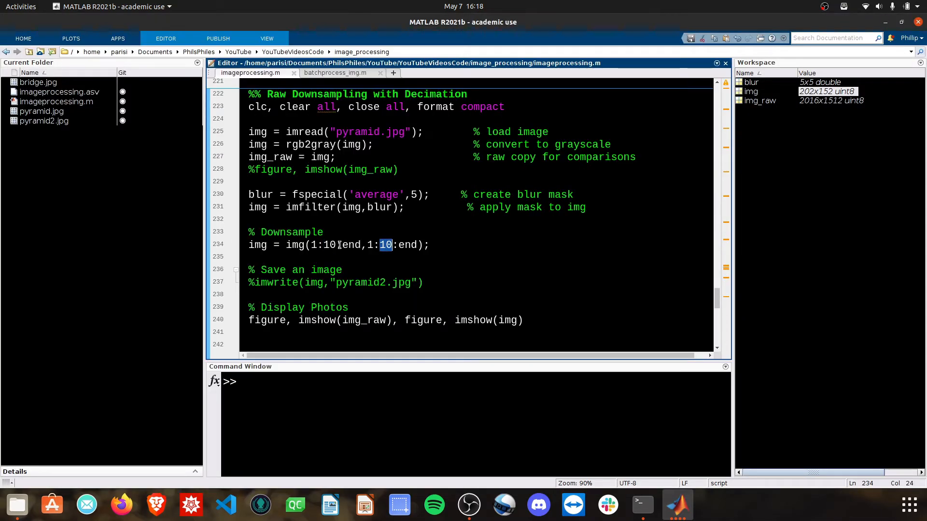
drag(337, 246, 329, 245)
Change the indexing to img(1:2:end,1:5:end), rerun the section, and view the 1008×303 result
double_click(328, 244)
text(2)
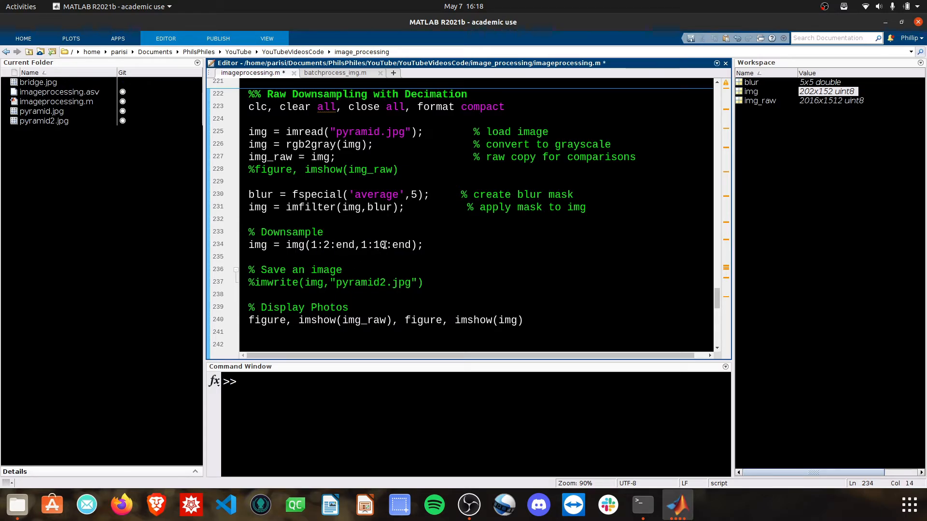
double_click(379, 245)
text(5)
key(ctrl+Return)
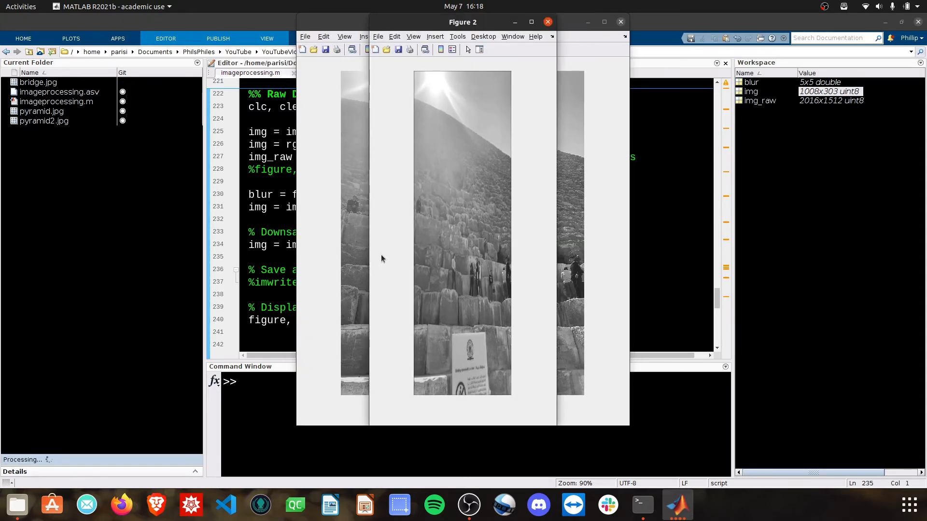
mouse_move(481, 32)
mouse_down()
mouse_move(661, 54)
mouse_move(729, 30)
mouse_up()
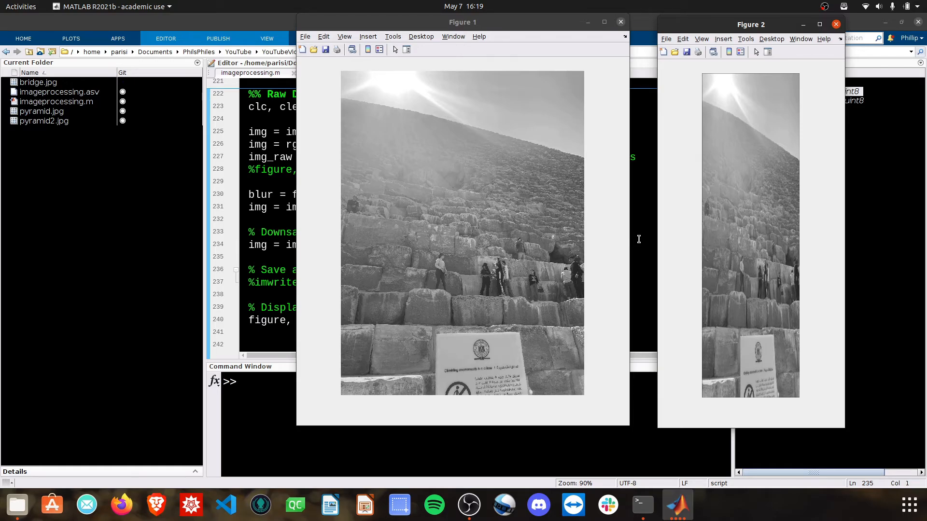
click(639, 239)
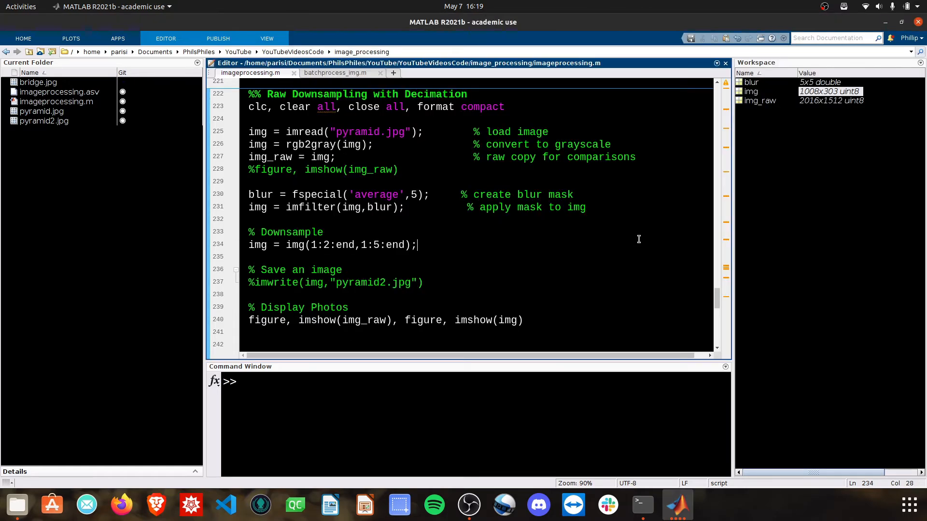
double_click(414, 194)
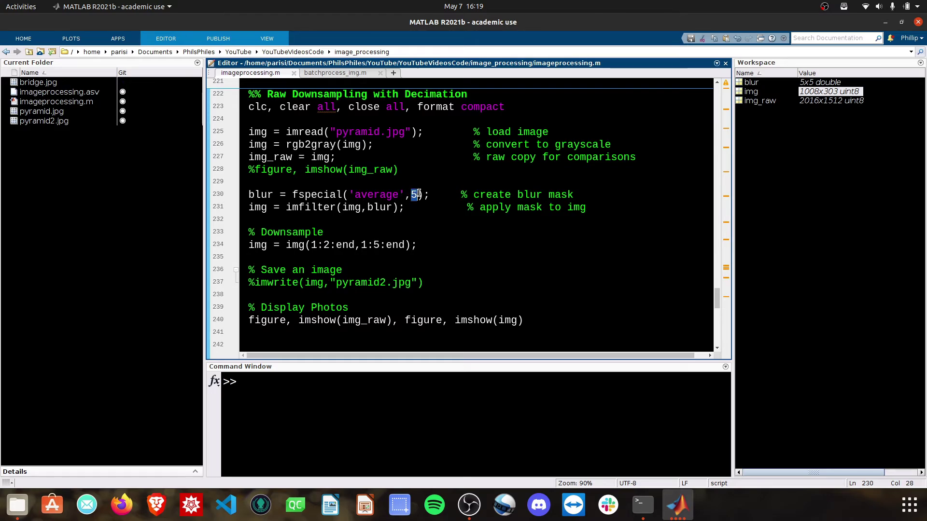
click(448, 219)
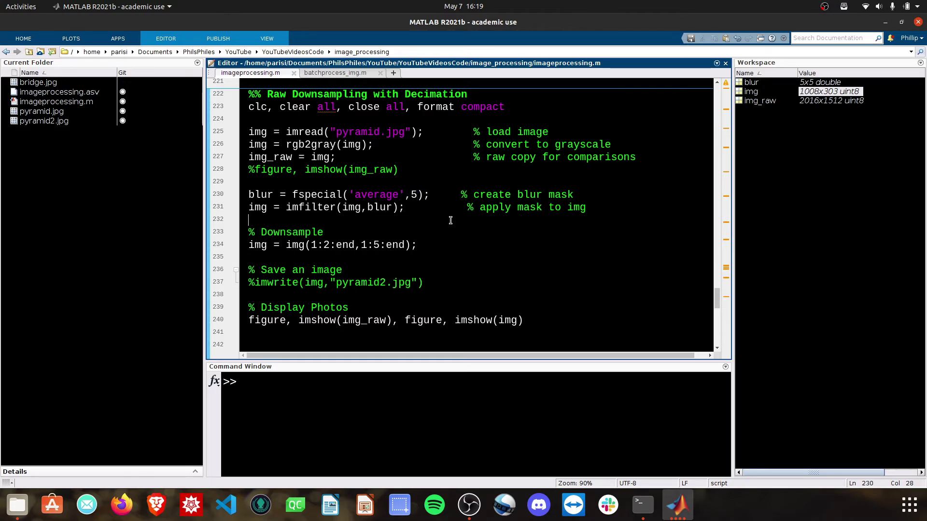
double_click(414, 194)
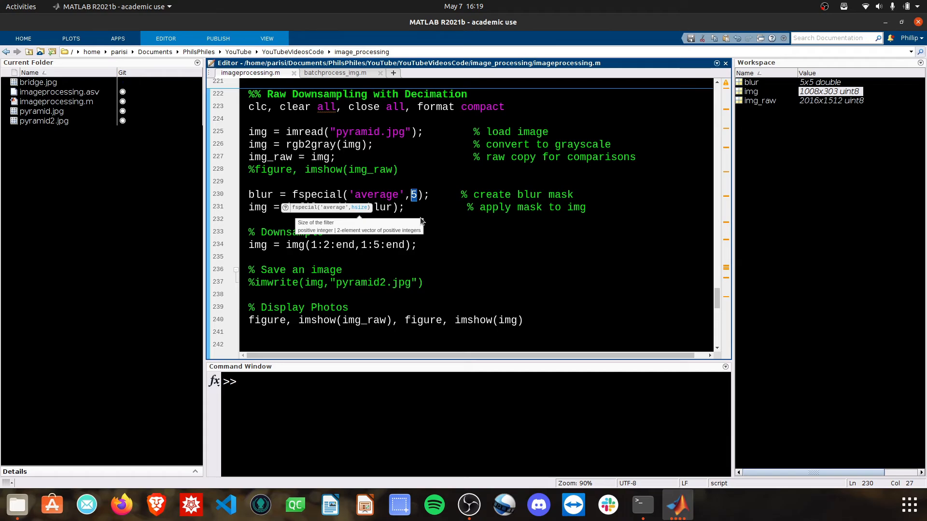
text(10)
key(BackSpace)
key(BackSpace)
text(2)
key(BackSpace)
text(5)
click(322, 257)
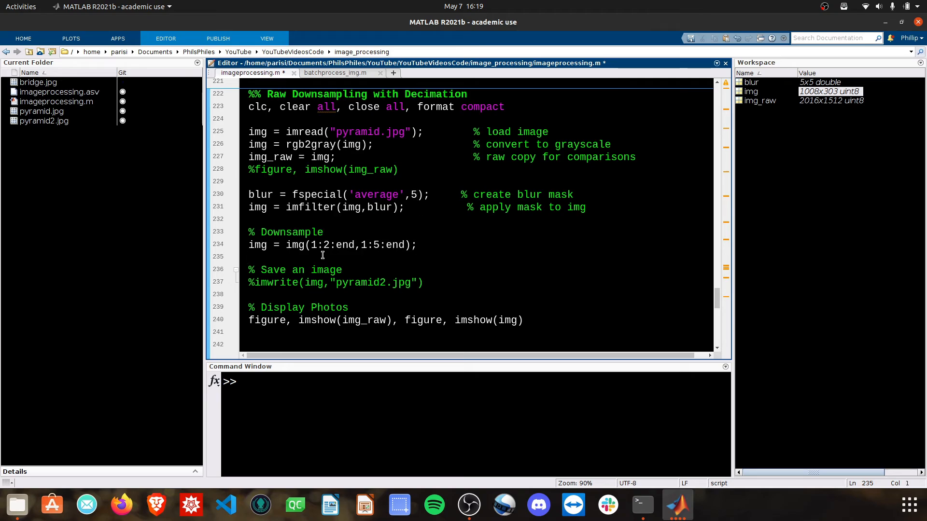